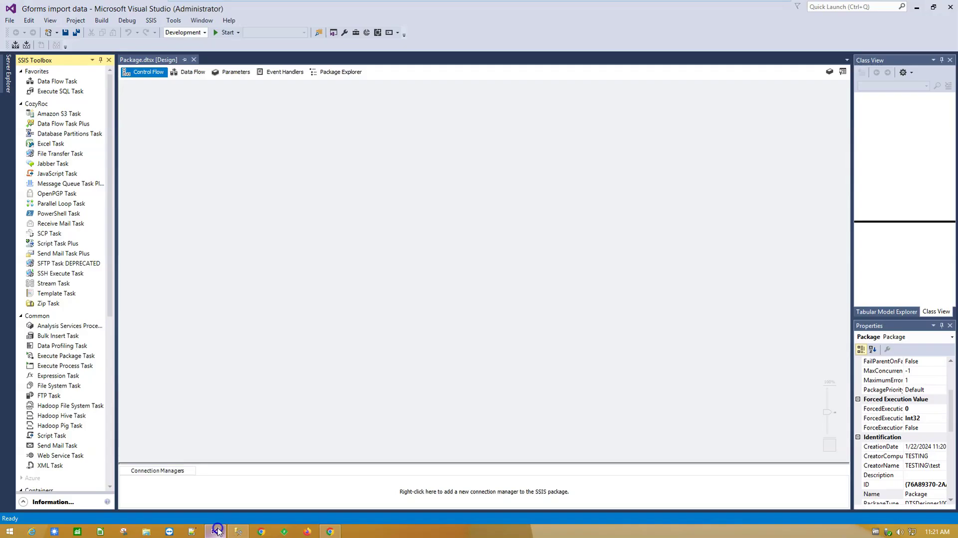
Step: Bring the Visual Studio SSIS package designer forward after reviewing the form responses
left_click(216, 530)
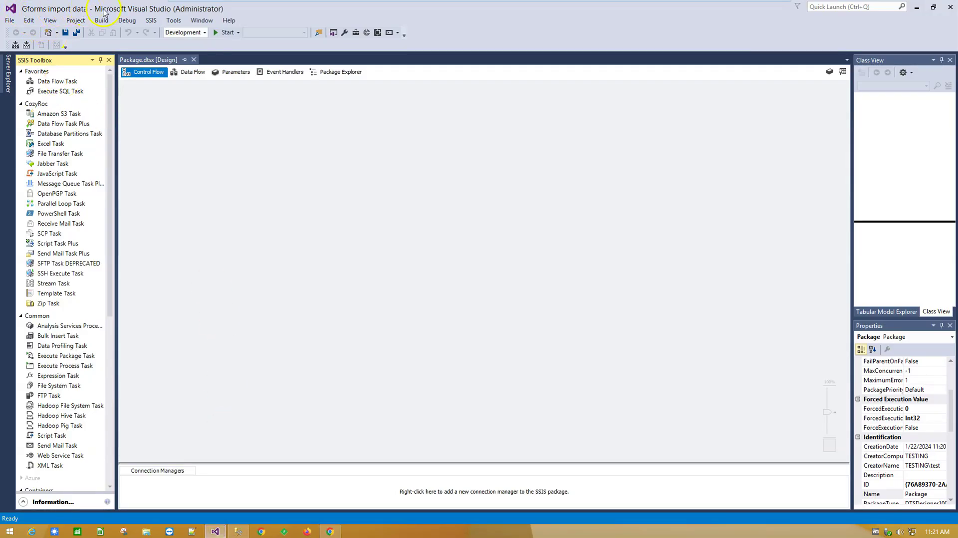
Step: Add a Data Flow task and place a REST Source on its canvas
left_click(191, 72)
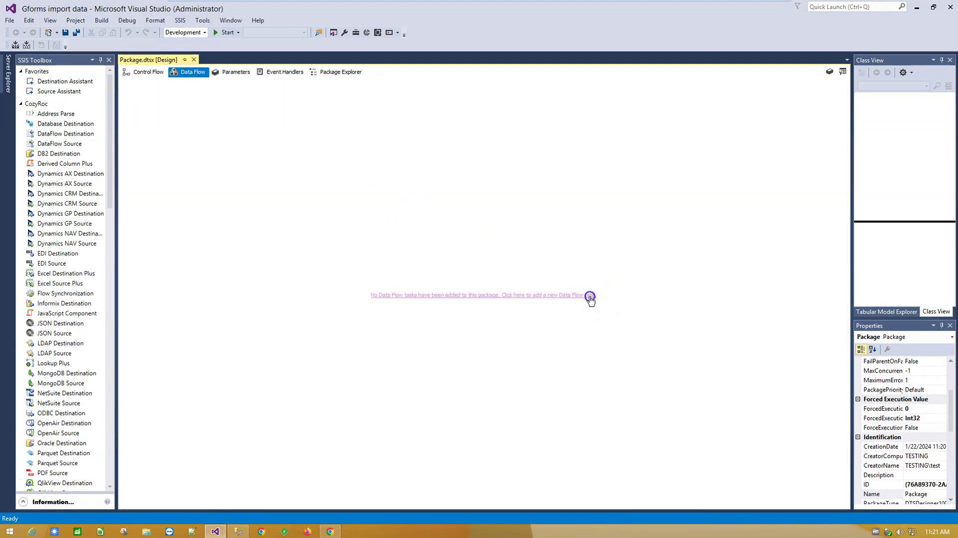
left_click(589, 296)
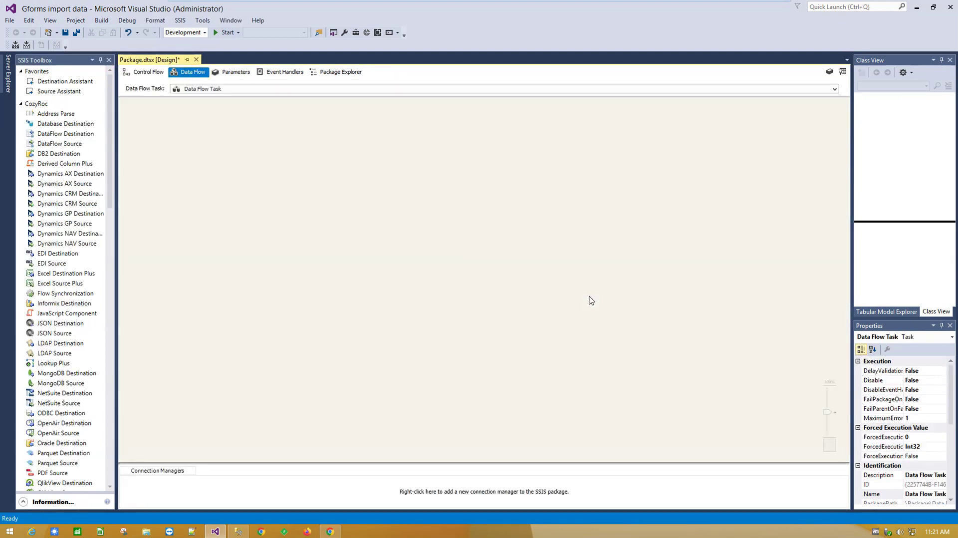
left_click_drag(110, 184, 117, 265)
left_click(62, 279)
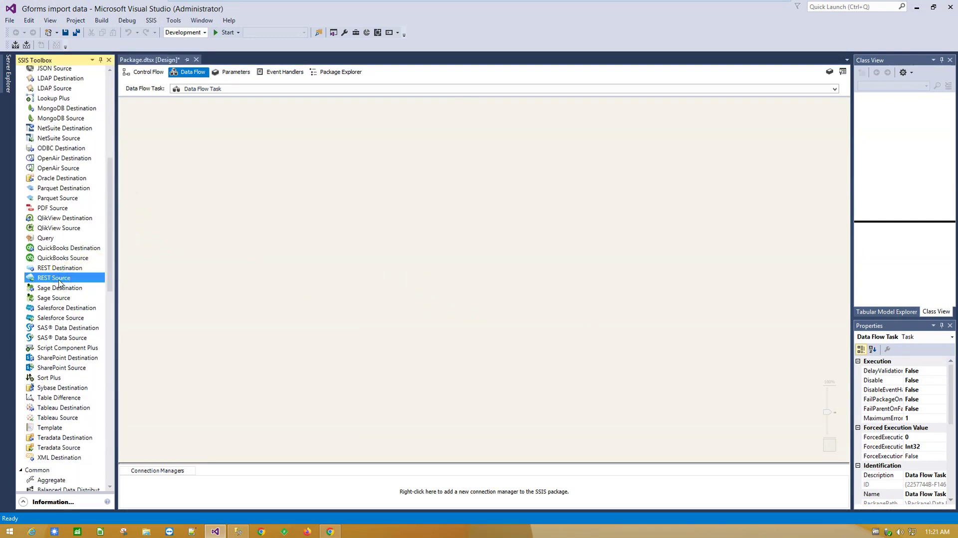
left_click_drag(60, 280, 442, 170)
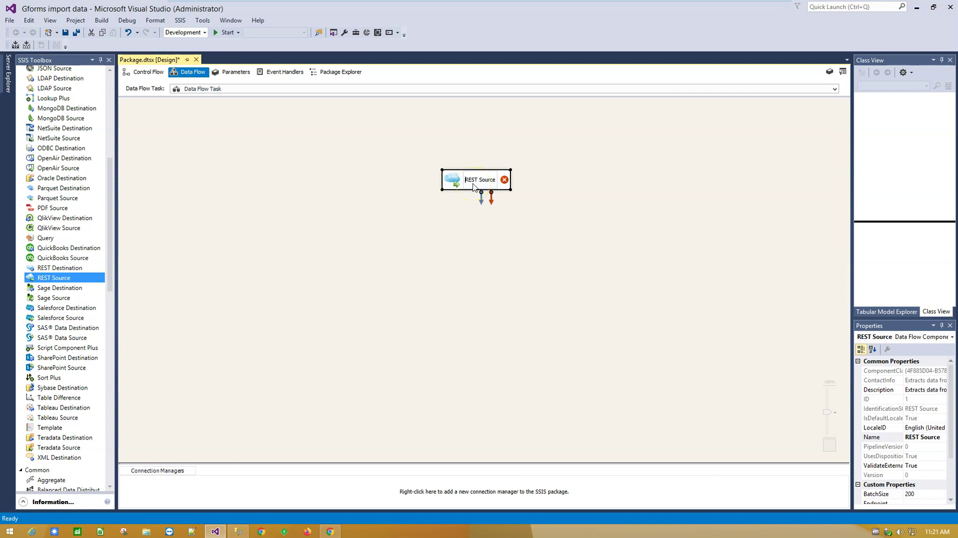
Step: Rename the REST Source to 'Google forms REST Source' and open its editor
type("Google forms")
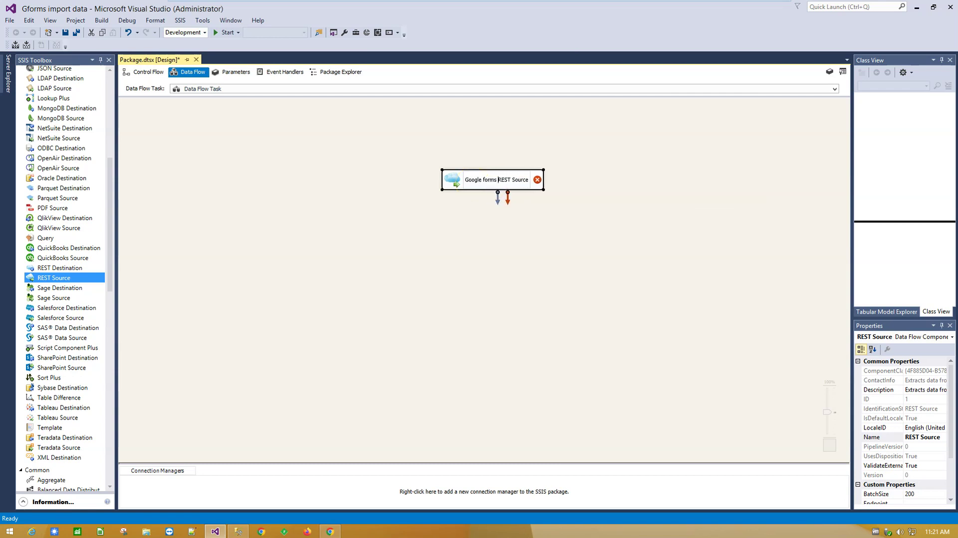
left_click(447, 253)
left_click(452, 181)
double_click(452, 181)
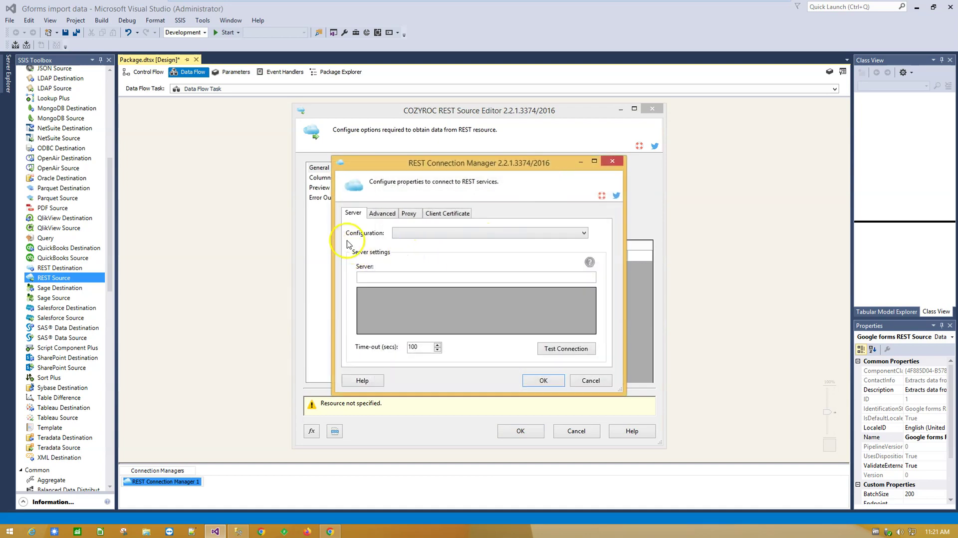
Step: Choose the Google Forms connection configuration and begin a new token from the Token file setting
left_click(432, 233)
left_click_drag(582, 270, 580, 347)
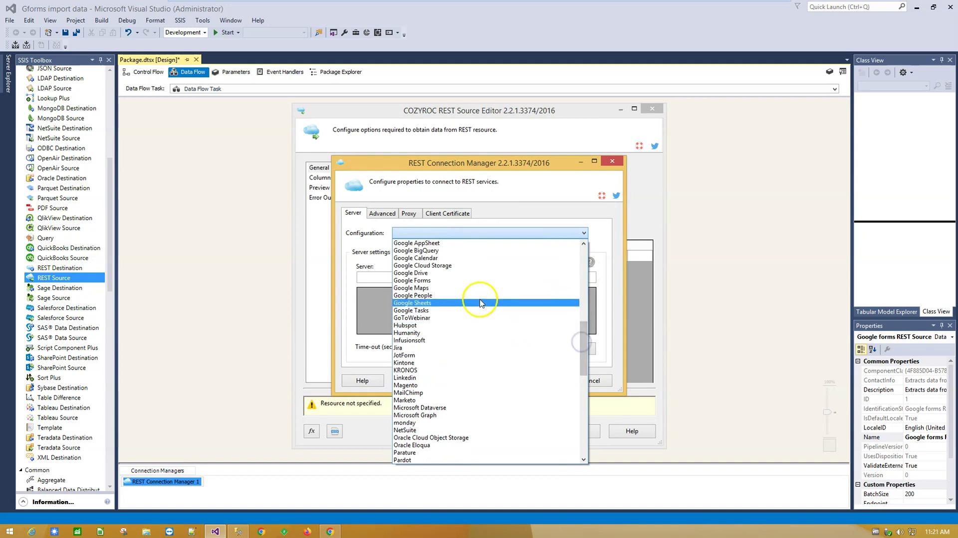
left_click(472, 281)
left_click(584, 306)
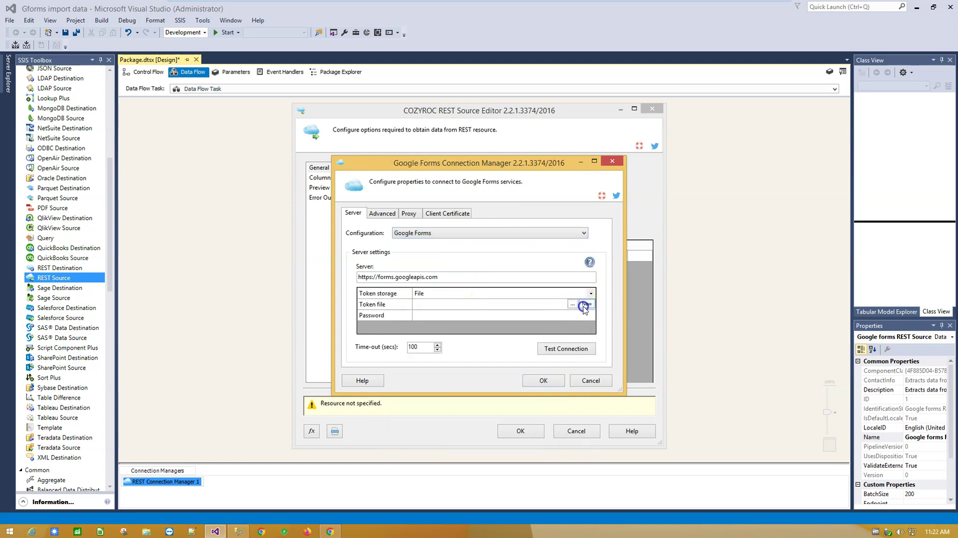
left_click(584, 305)
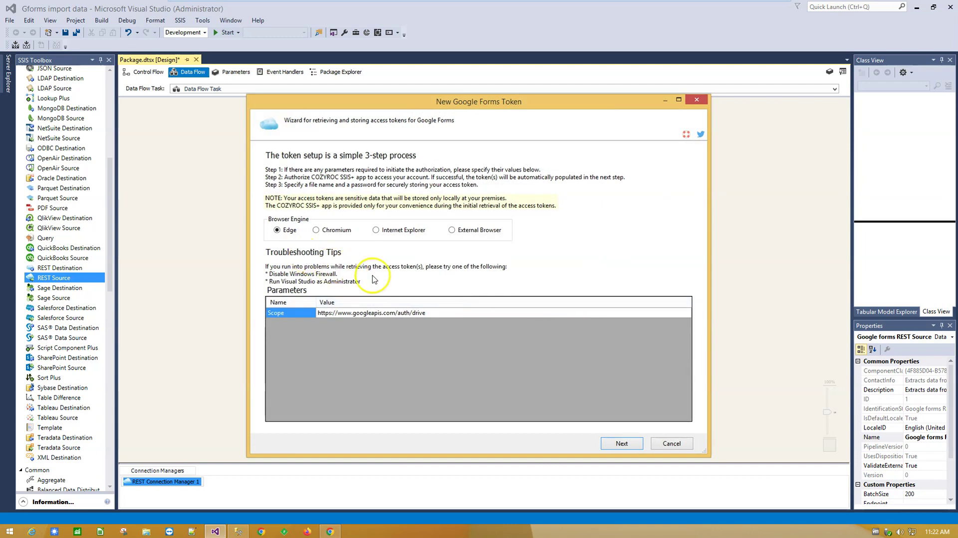
Step: Sign in with the Google account's e-mail and password and grant access to retrieve tokens
left_click(625, 443)
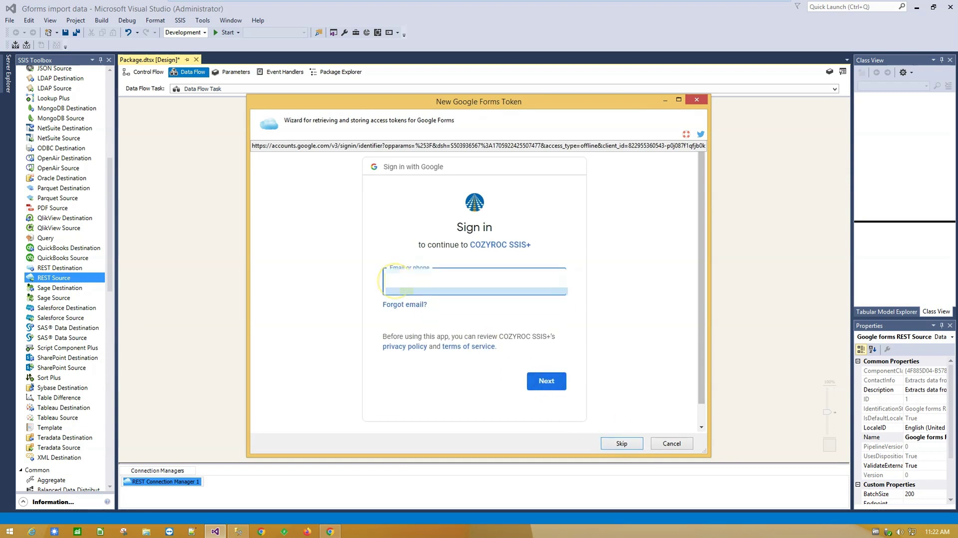
left_click(553, 382)
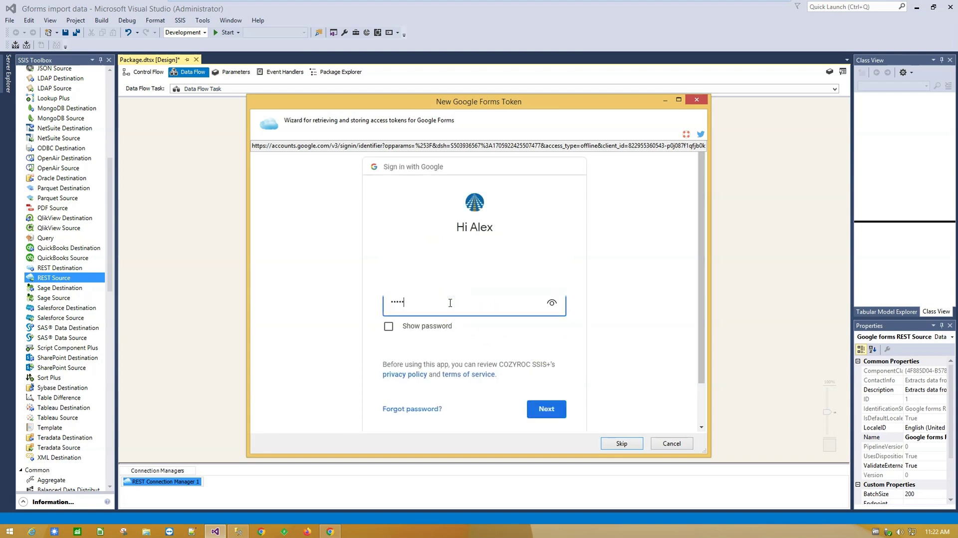
left_click(550, 408)
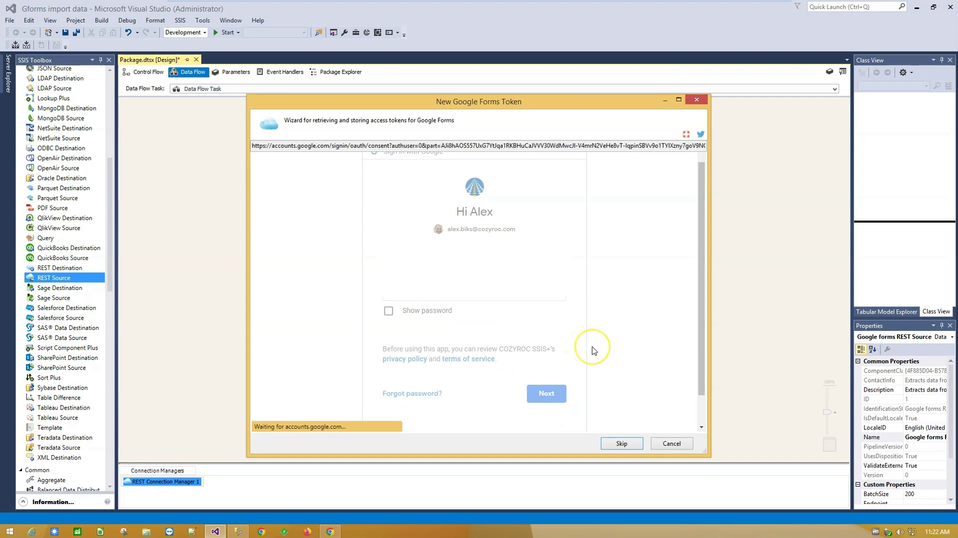
scroll(591, 359, "down", 3)
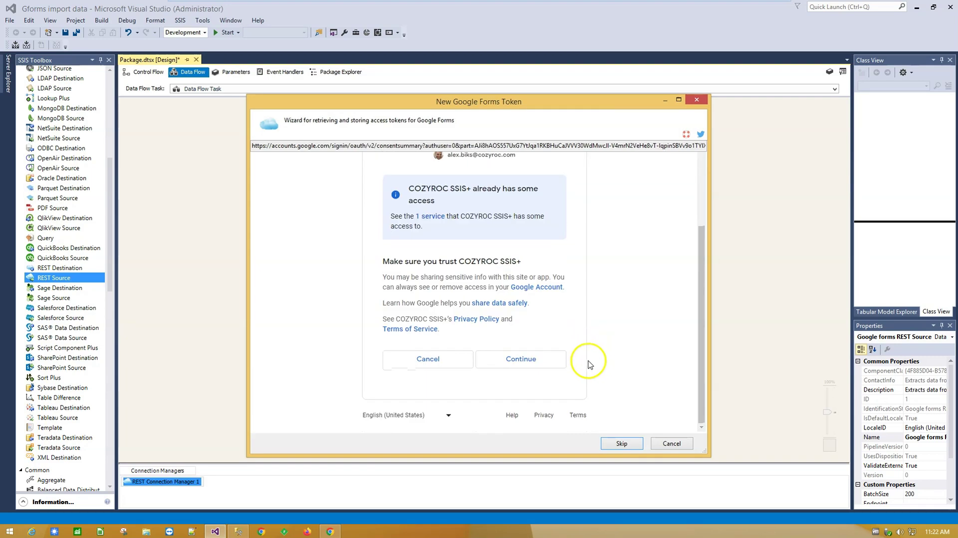
left_click(538, 361)
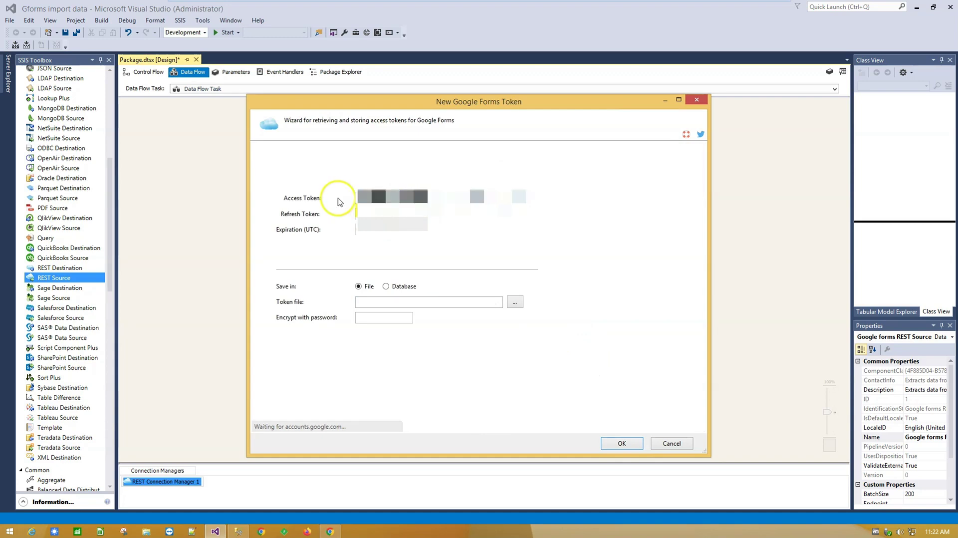
Step: Save the token as forms-token-ssis, encrypt it with a password, and finish the wizard
left_click(515, 304)
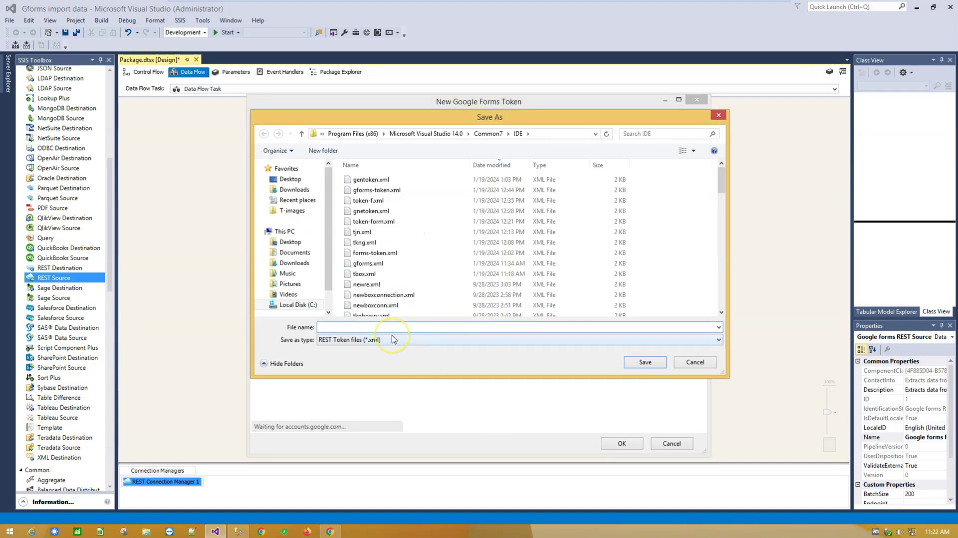
type("forms-t")
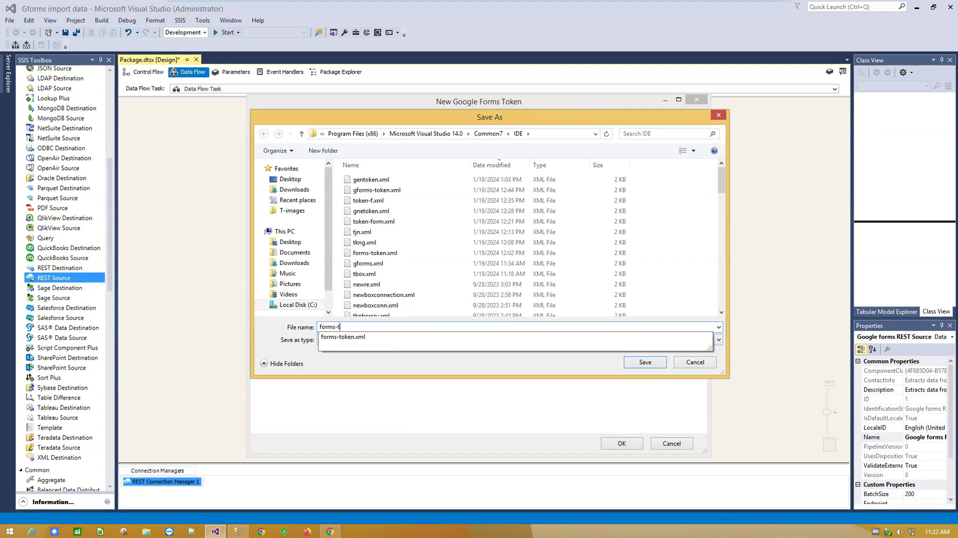
type("oken-ssis")
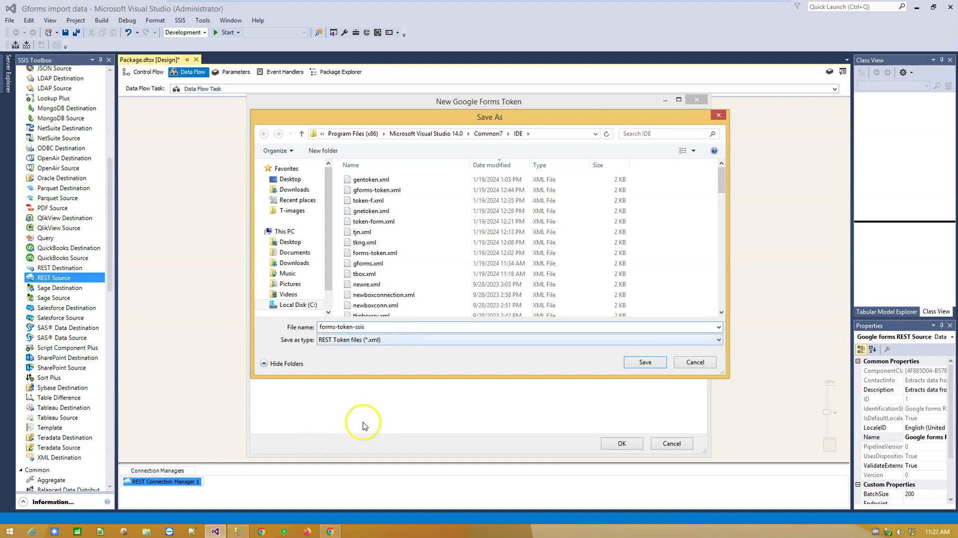
left_click(644, 362)
left_click(382, 315)
left_click(621, 443)
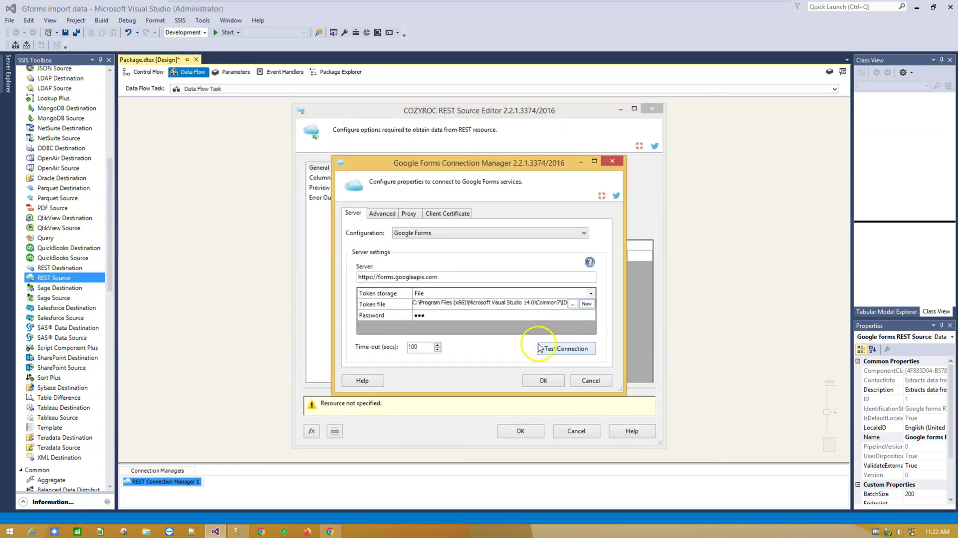
Step: Test the Google Forms connection successfully and accept its settings
left_click(565, 348)
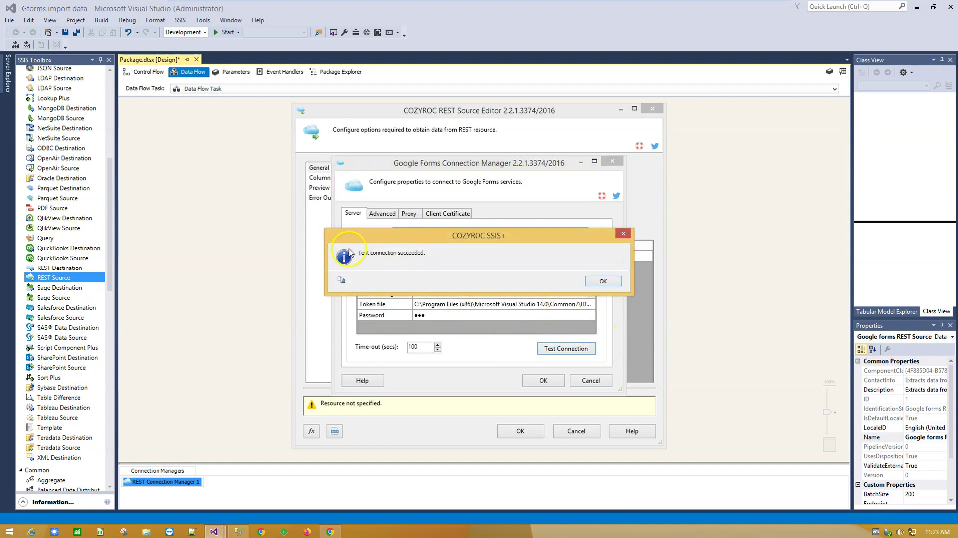
left_click(603, 281)
left_click(555, 381)
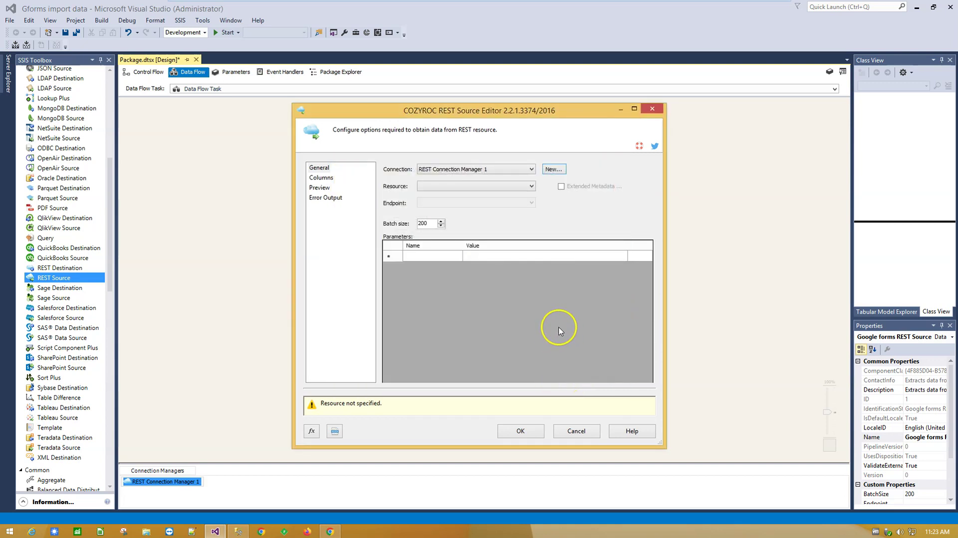
Step: Set the REST Source resource to Form Response and select the form's web address in Chrome
left_click(442, 188)
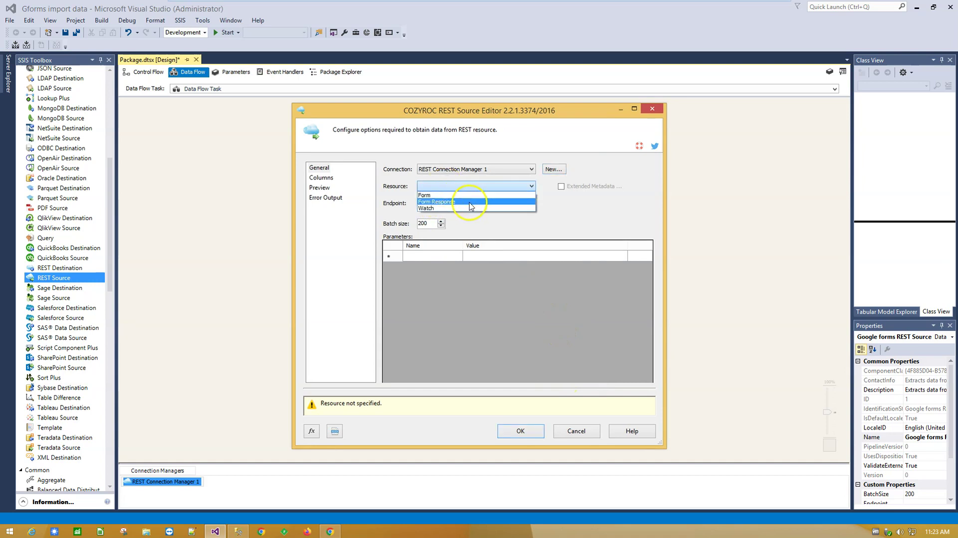
left_click(471, 202)
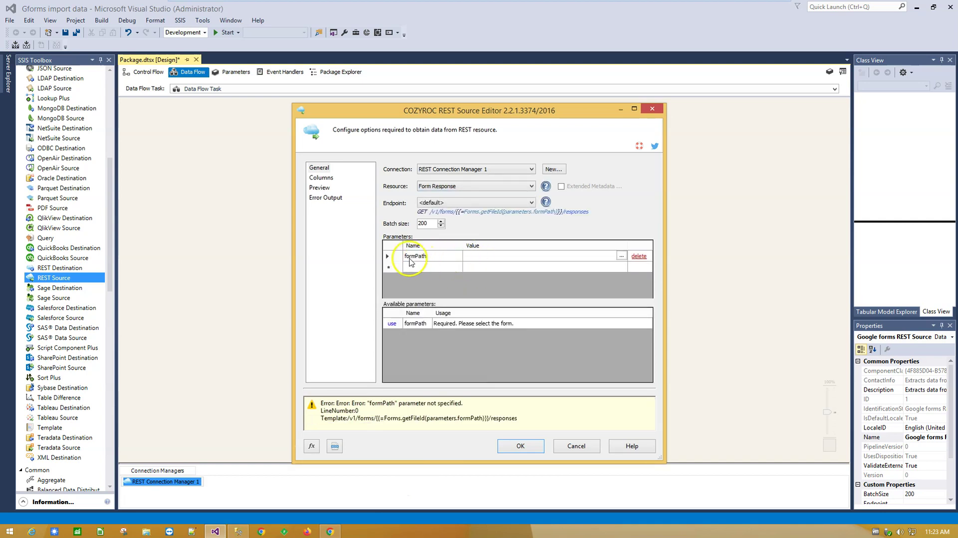
left_click(327, 532)
left_click(155, 26)
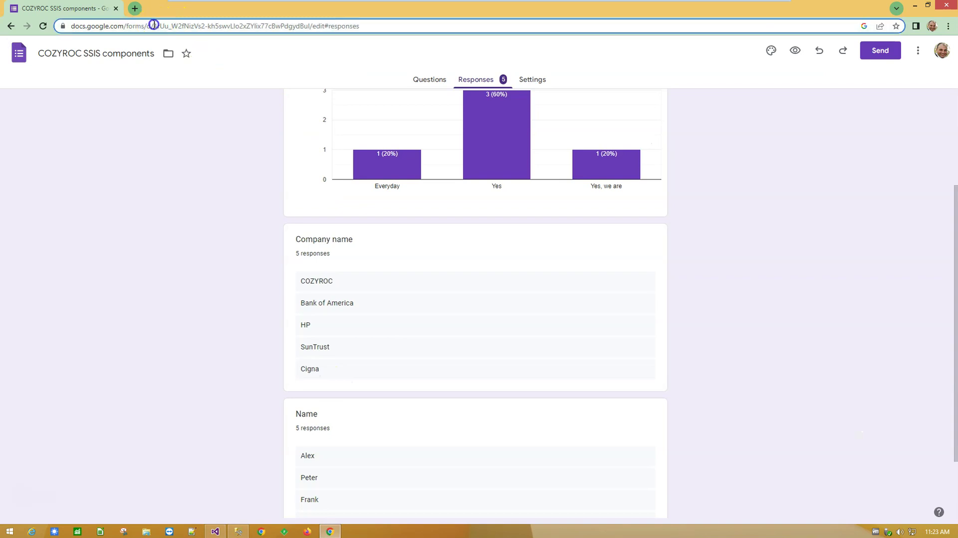
Step: Paste the form ID from the Google Forms address into the formPath parameter value
left_click(159, 25)
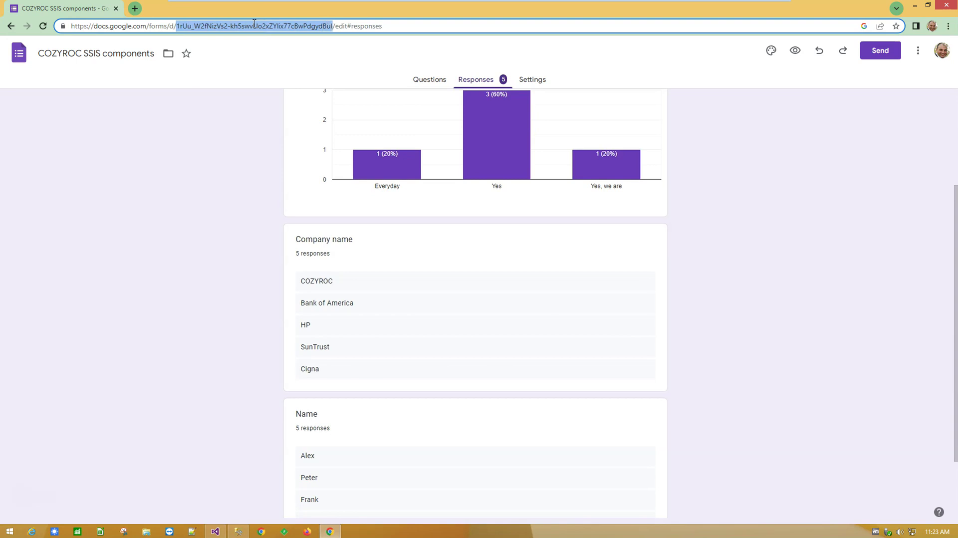
left_click(215, 531)
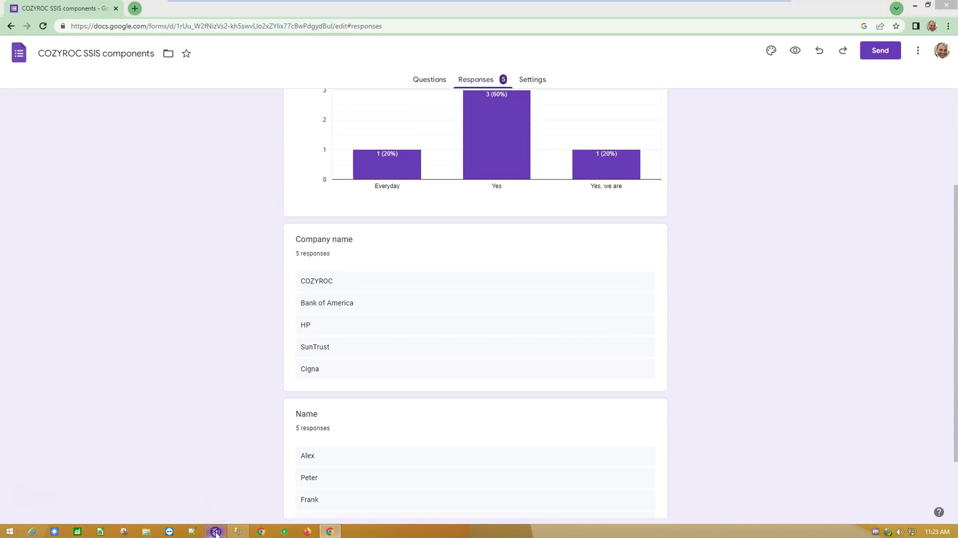
left_click(477, 256)
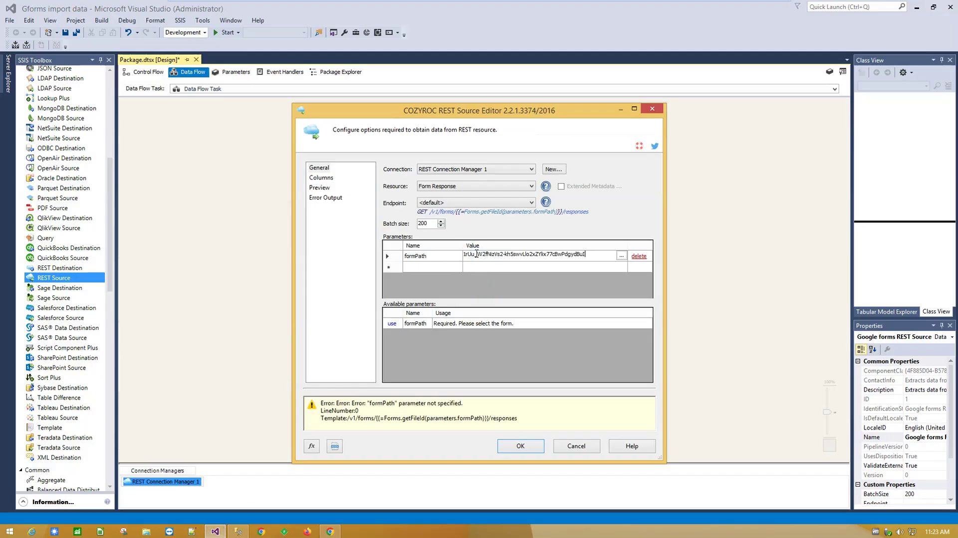
left_click(322, 178)
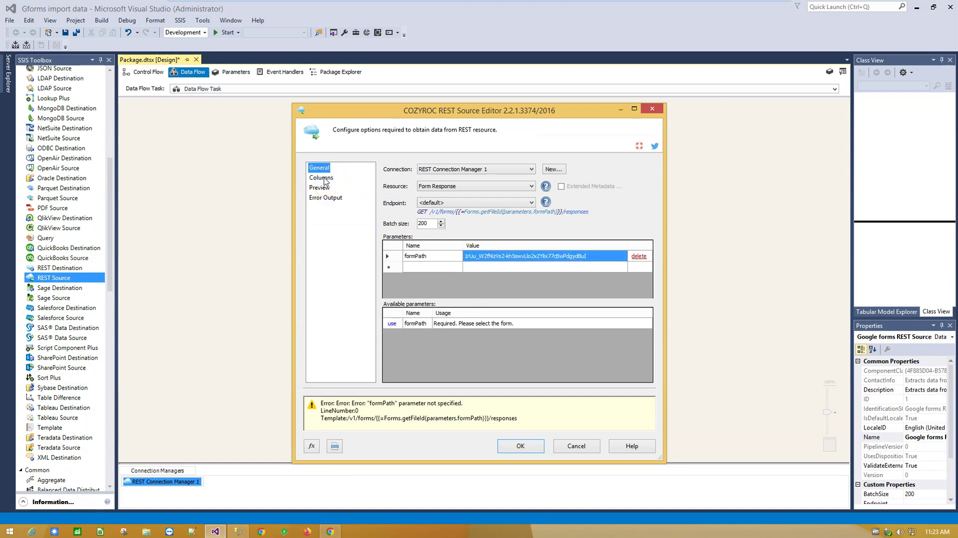
Step: Output only the Are you using SSIS ?, Company name and Name columns, preview, and accept
left_click(322, 178)
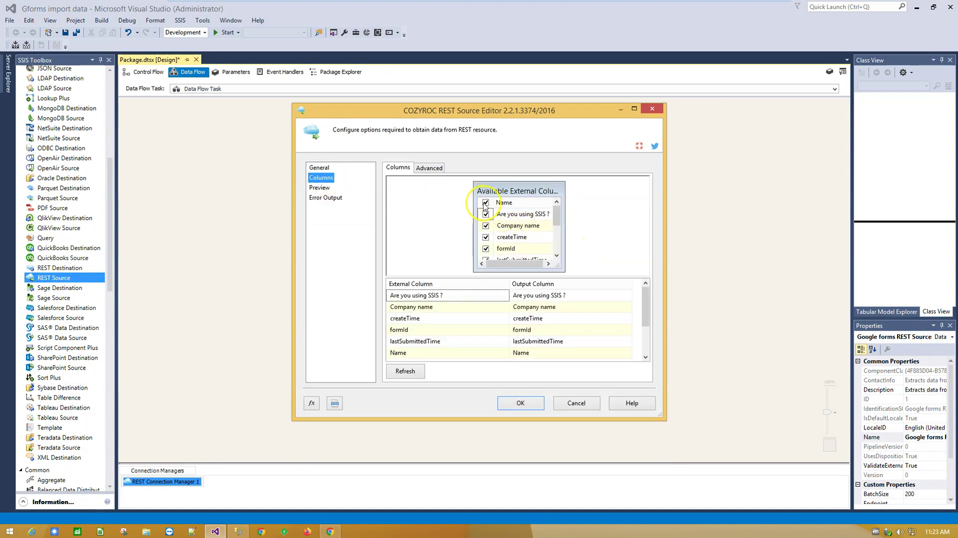
left_click(485, 203)
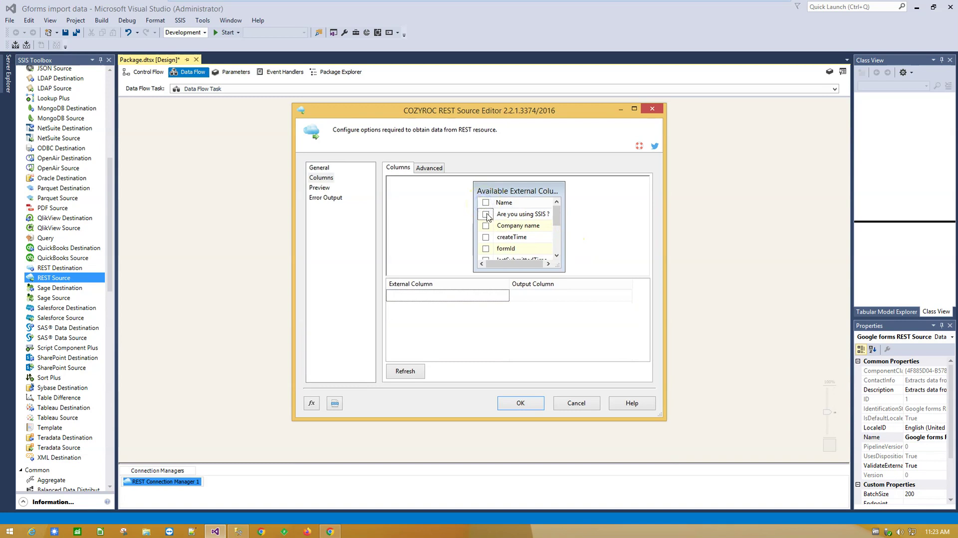
left_click(486, 214)
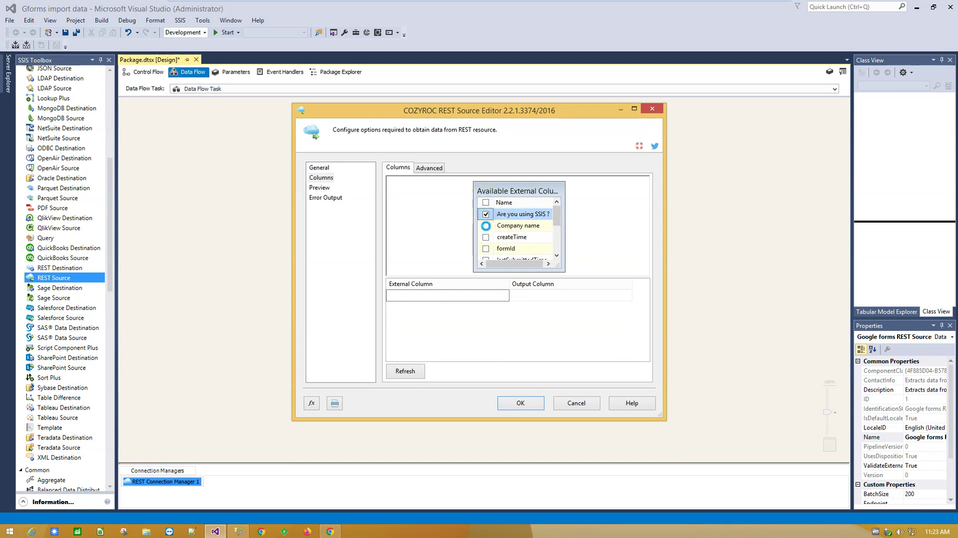
left_click(486, 226)
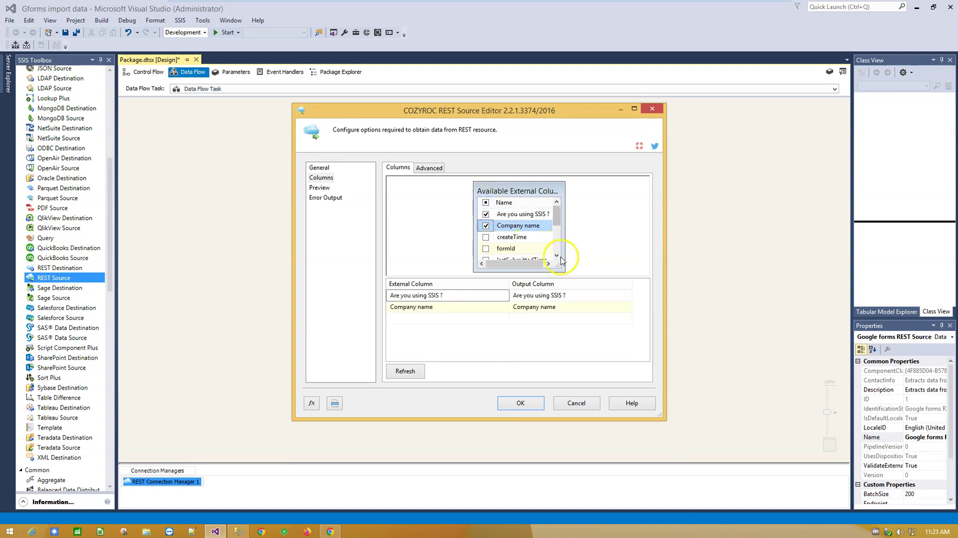
left_click_drag(559, 266, 578, 268)
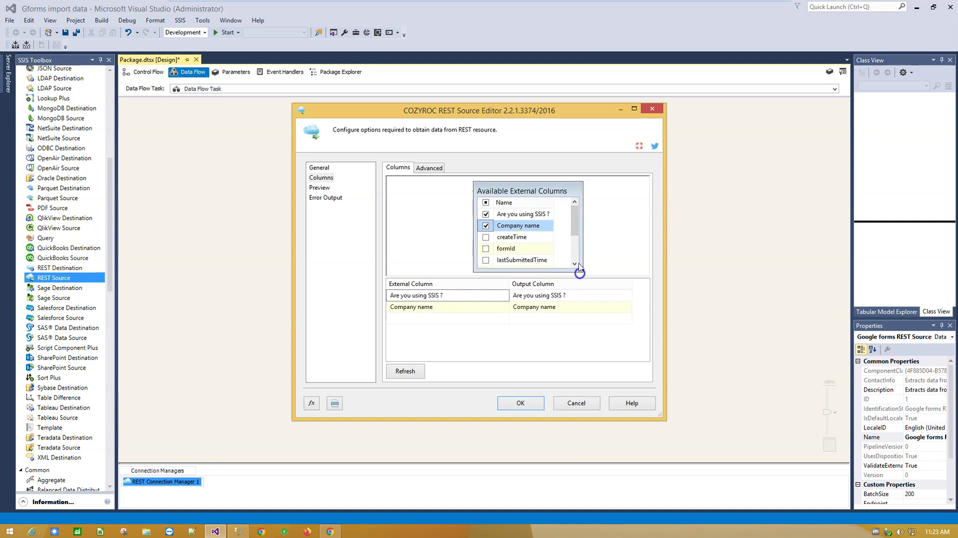
left_click_drag(575, 223, 577, 239)
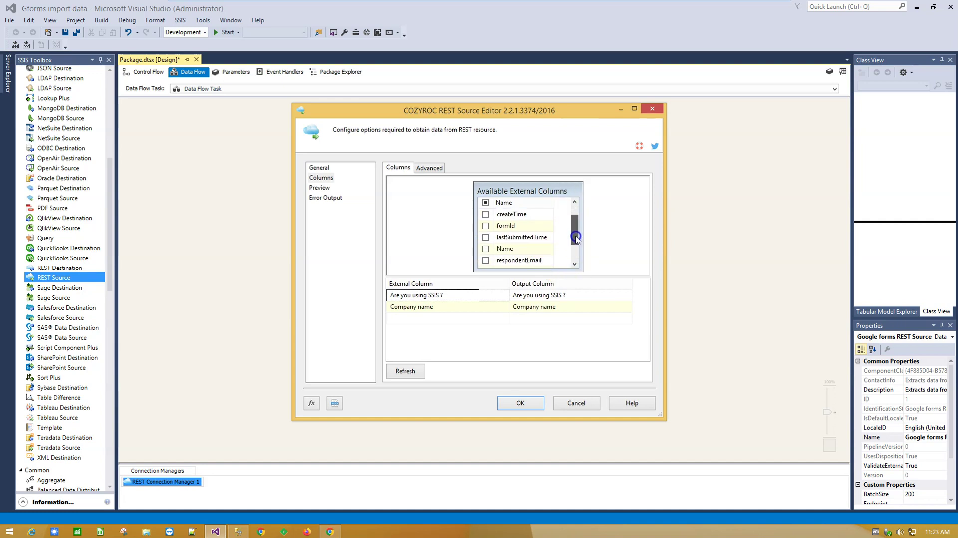
left_click(485, 248)
left_click(319, 188)
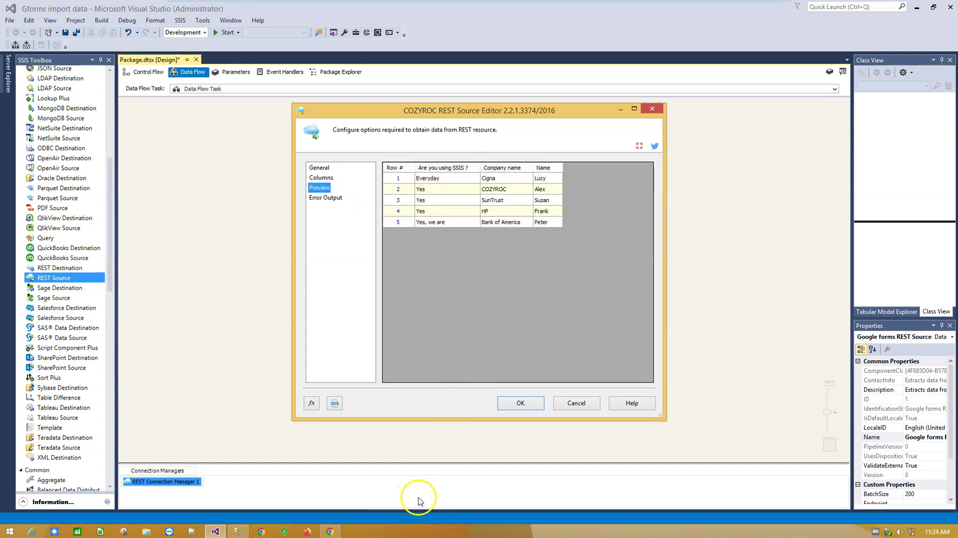
left_click(530, 404)
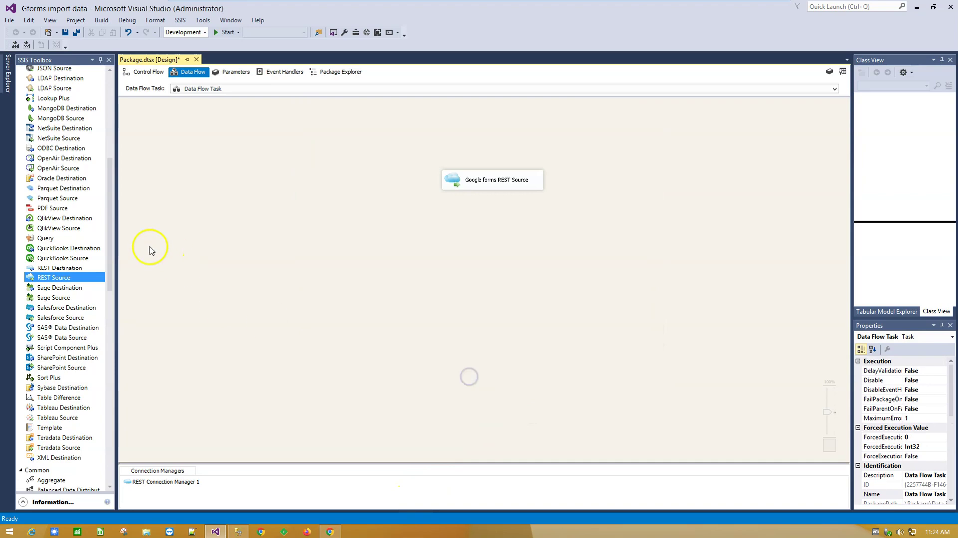
Step: Place an OLE DB Destination and give it a new testing database connection
left_click(110, 226)
left_click_drag(111, 226, 490, 289)
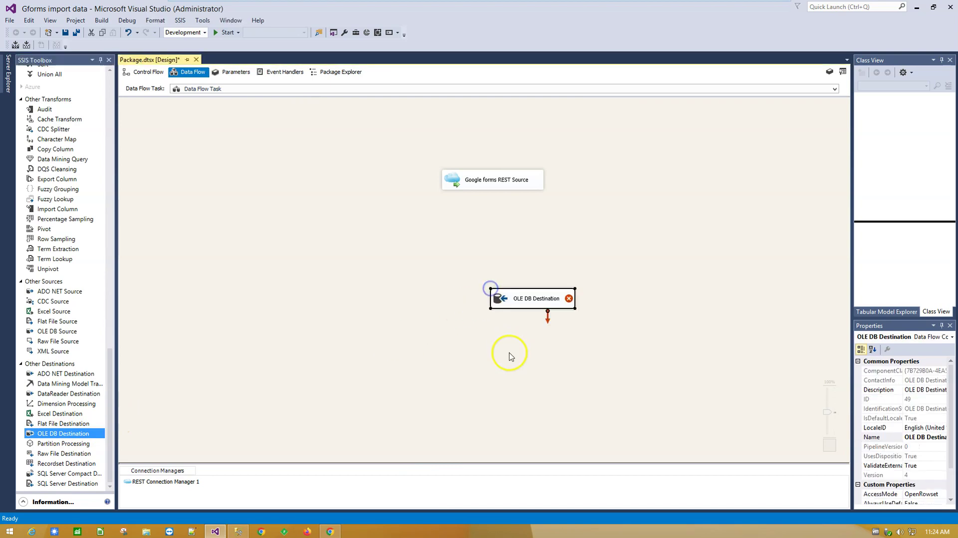
double_click(502, 303)
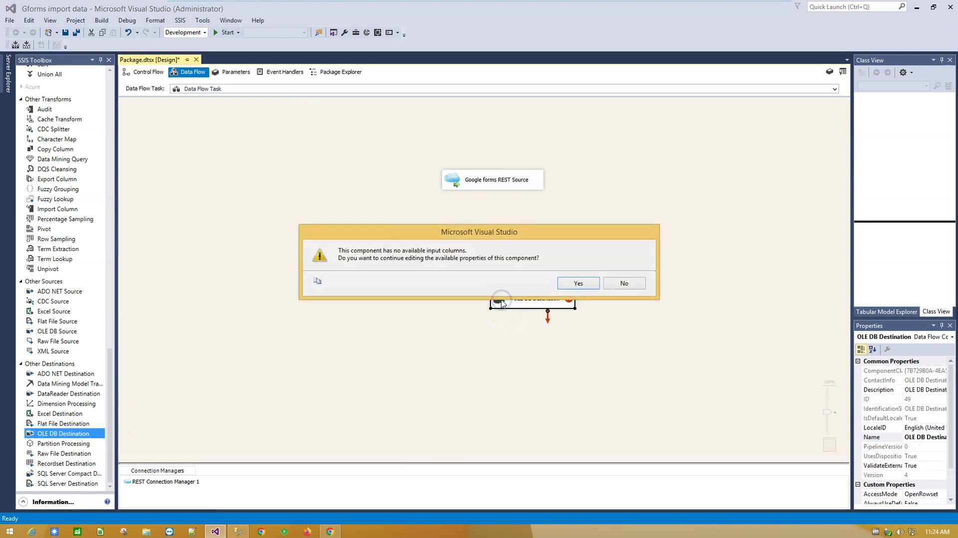
left_click(580, 284)
left_click(638, 204)
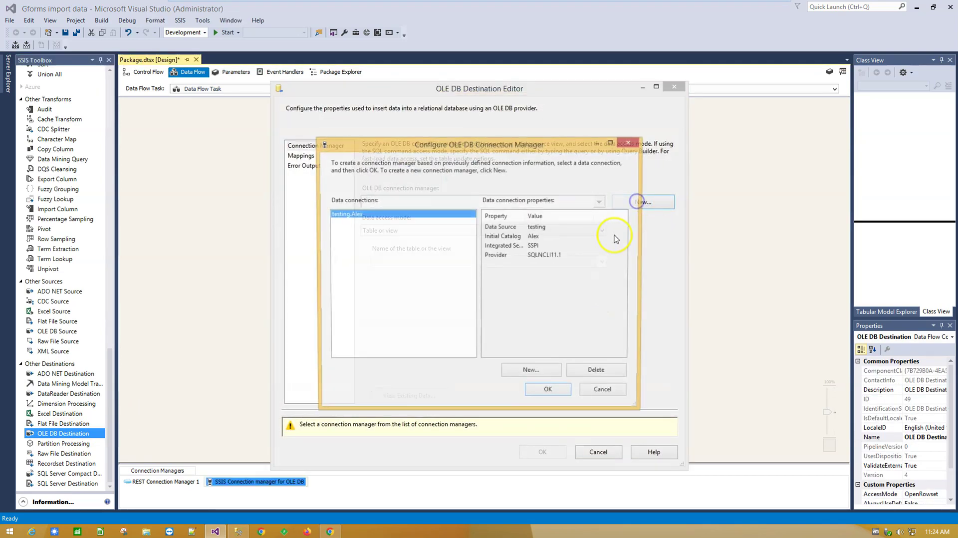
left_click(547, 390)
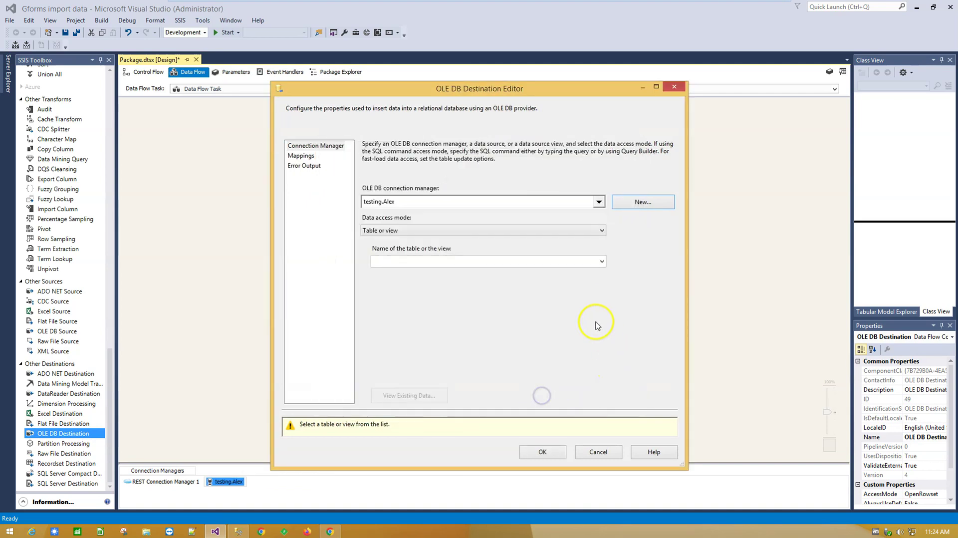
Step: Pick the [dbo].[GoogleForms] table, preview its existing data, and accept the destination settings
left_click(476, 261)
scroll(492, 419, "down", 5)
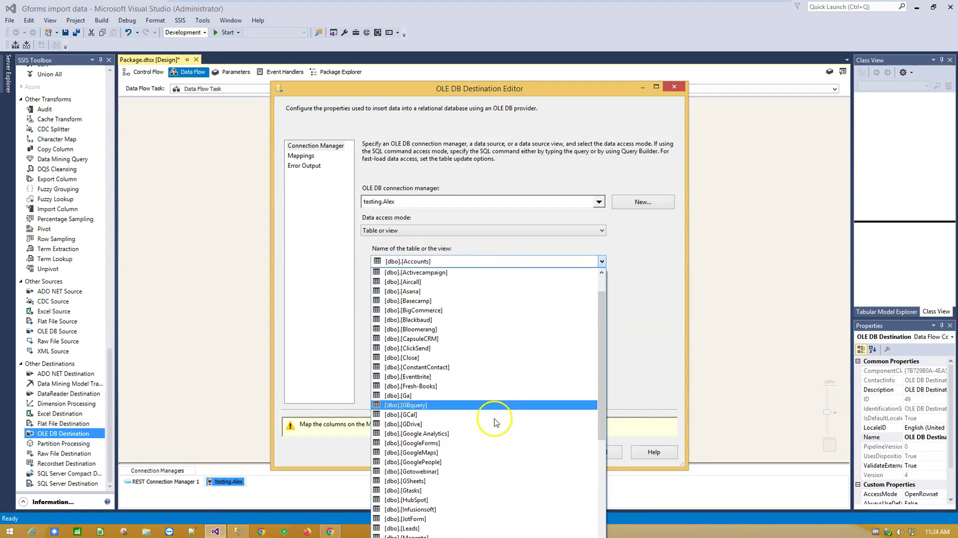
scroll(495, 434, "down", 4)
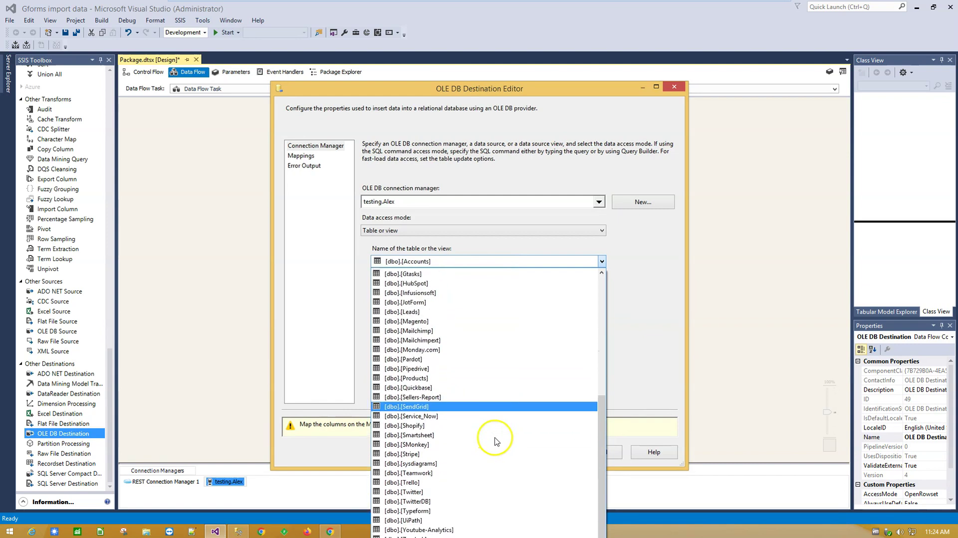
scroll(498, 442, "up", 1)
scroll(498, 441, "up", 3)
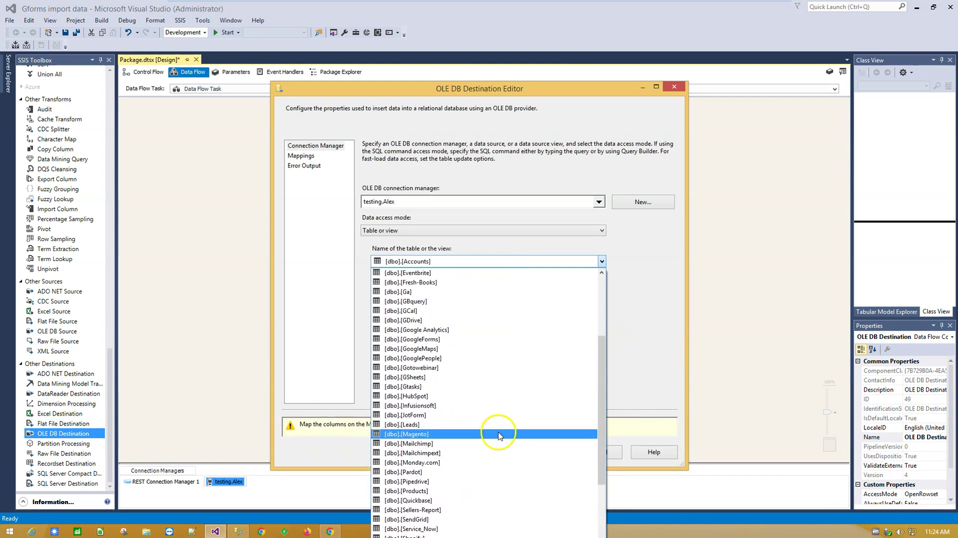
left_click(478, 340)
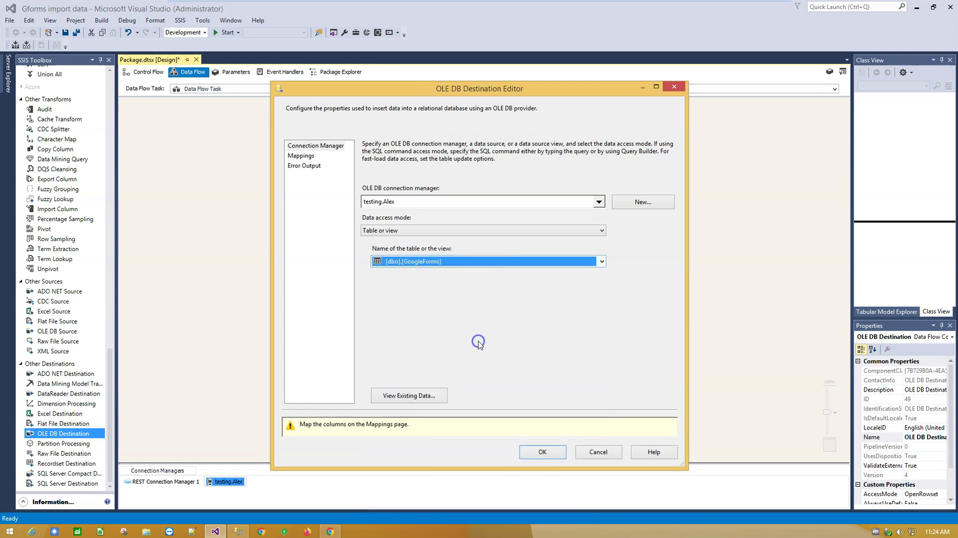
left_click(427, 396)
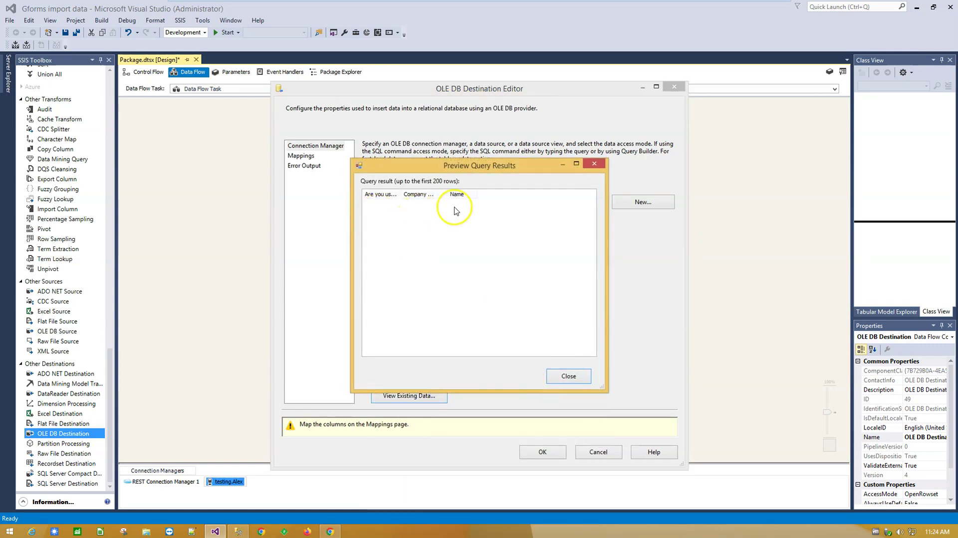
left_click(568, 376)
left_click(544, 452)
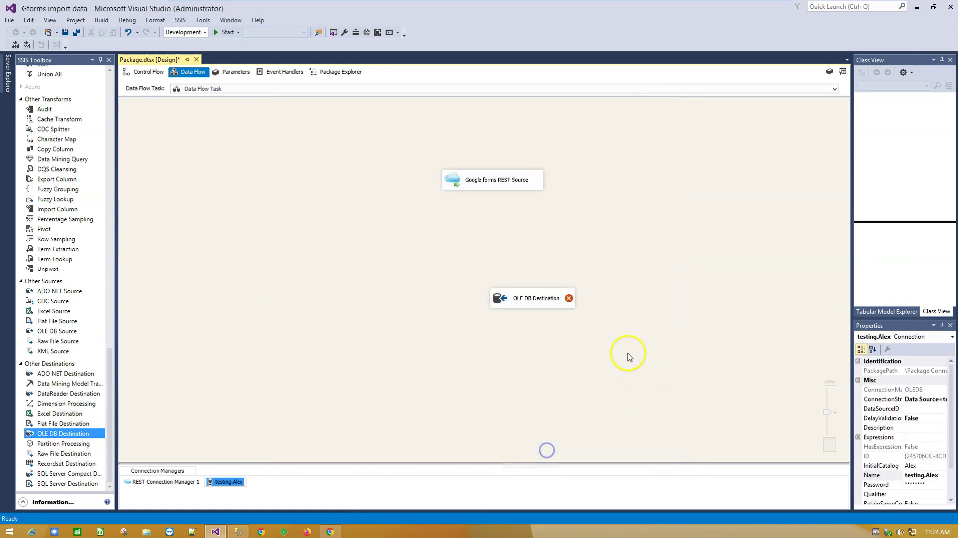
Step: Connect the Google forms REST Source output to the OLE DB Destination
left_click(455, 181)
left_click(500, 204)
left_click_drag(497, 202, 535, 303)
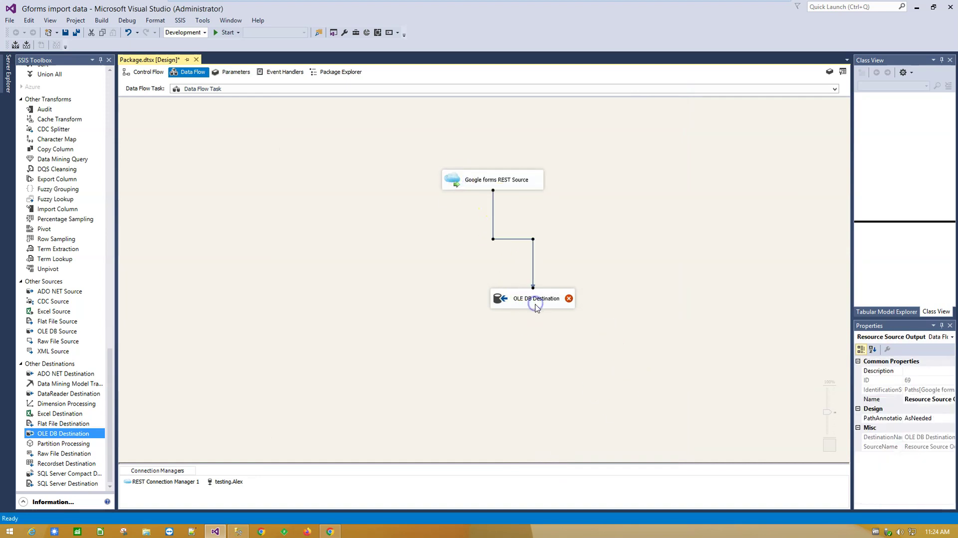
Step: Map Name and Are you using SSIS ? to their destination columns and accept the mappings
double_click(499, 300)
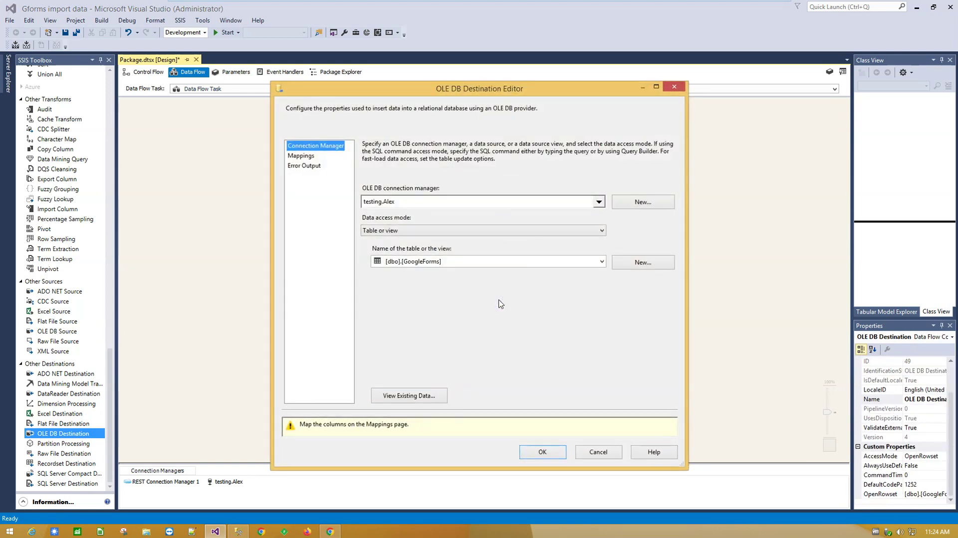
left_click(303, 157)
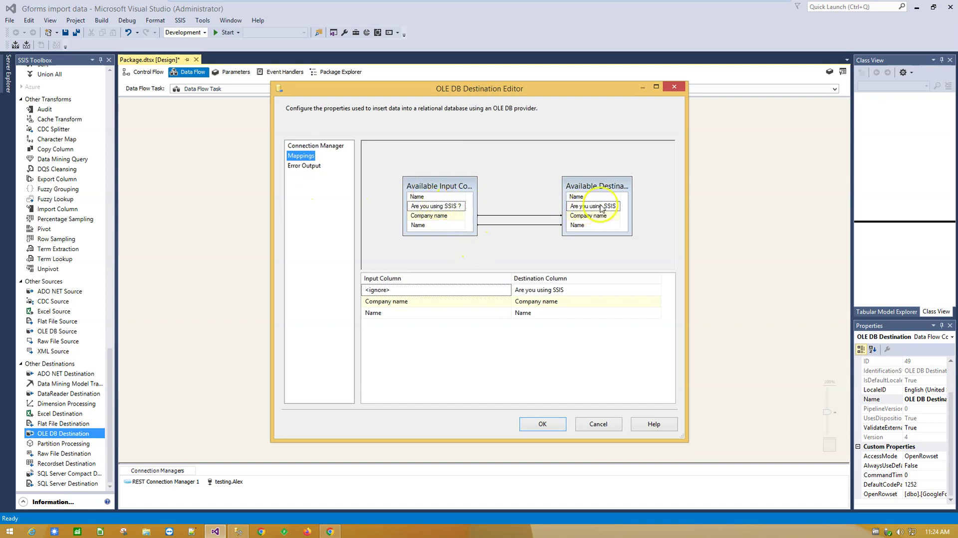
left_click_drag(455, 225, 500, 225)
left_click_drag(584, 229, 581, 225)
left_click_drag(439, 206, 585, 210)
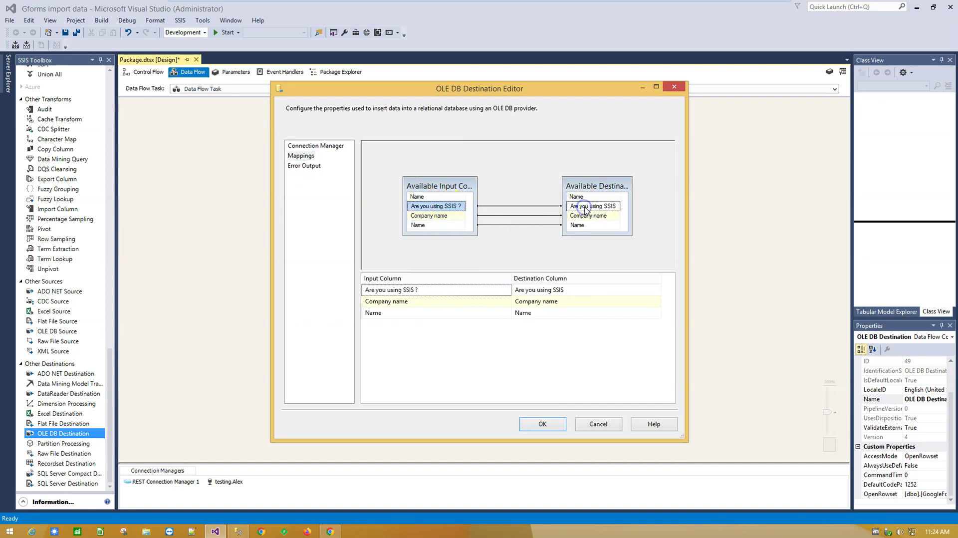
left_click(544, 424)
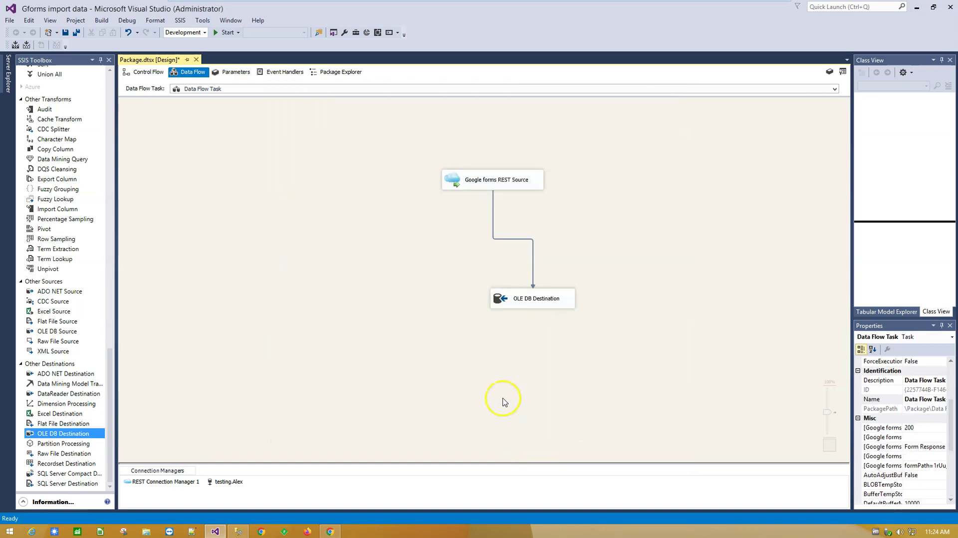
Step: Review the form's 5 collected responses in Chrome, then start the 'Gforms import data' package in Visual Studio
left_click(330, 531)
scroll(460, 374, "up", 2)
scroll(460, 375, "up", 2)
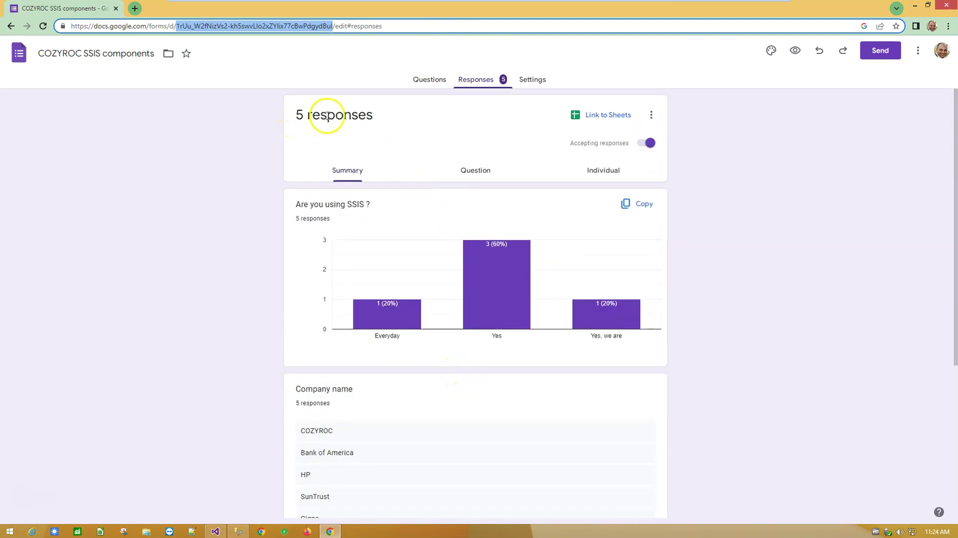
scroll(480, 215, "down", 4)
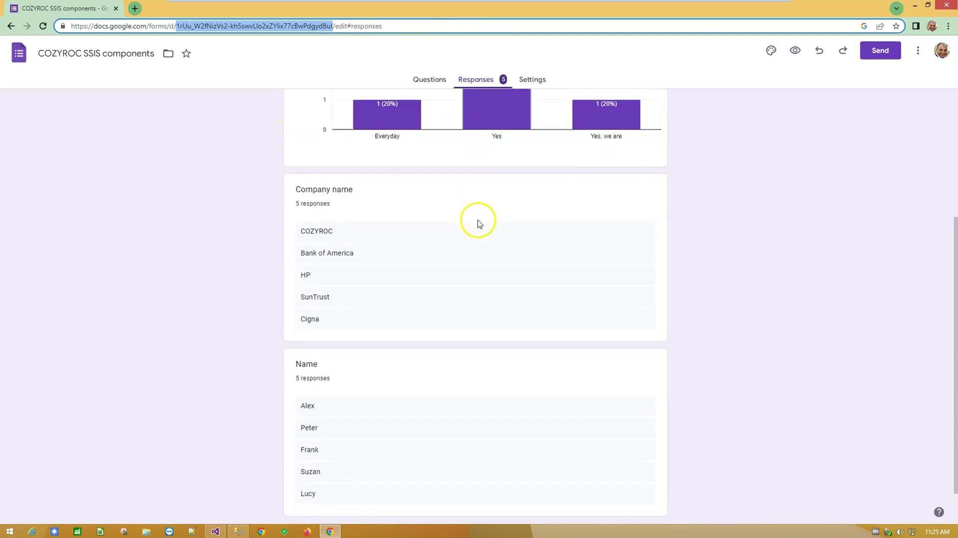
scroll(478, 225, "up", 5)
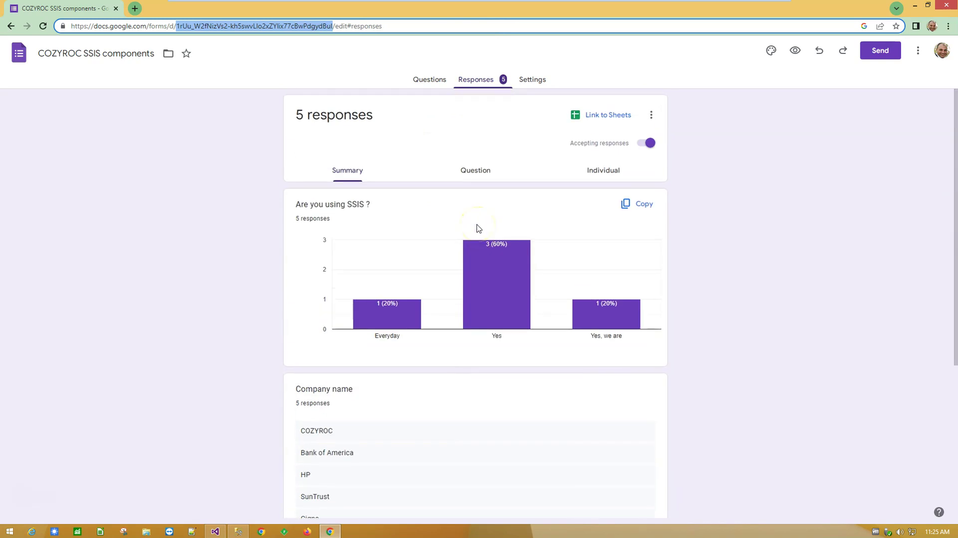
scroll(477, 224, "down", 3)
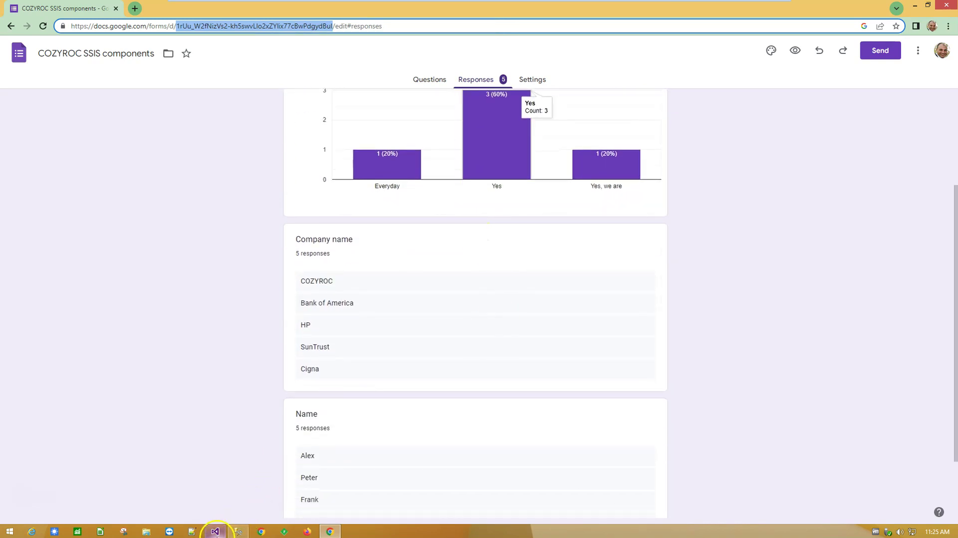
left_click(215, 530)
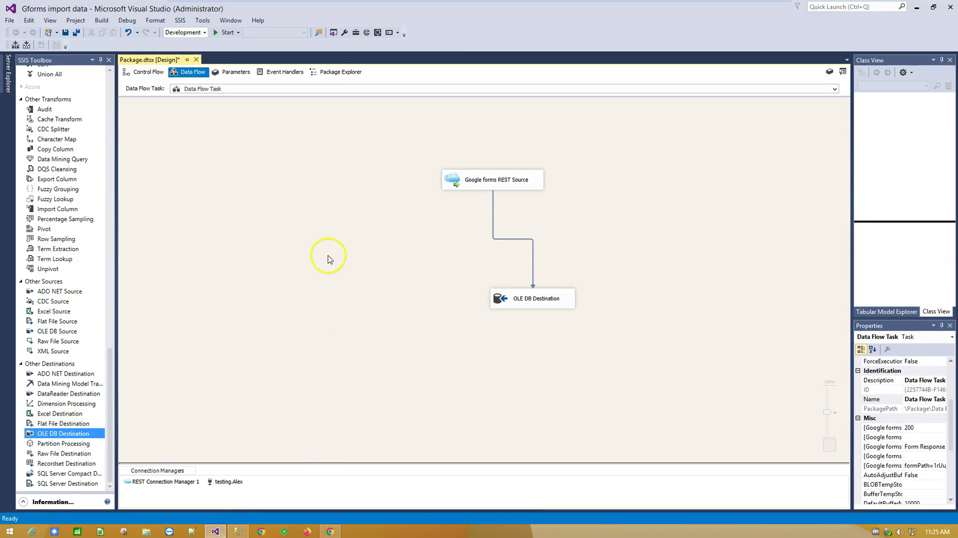
left_click(216, 33)
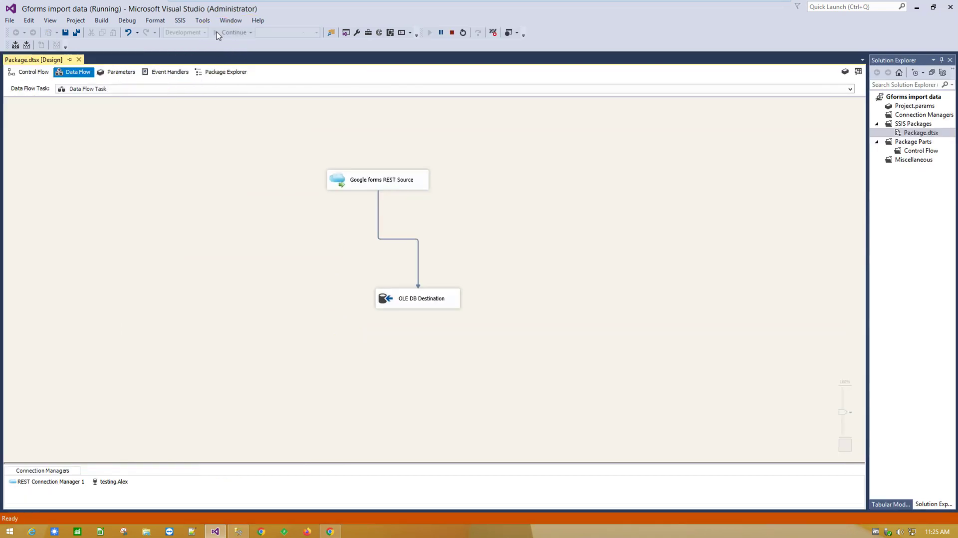